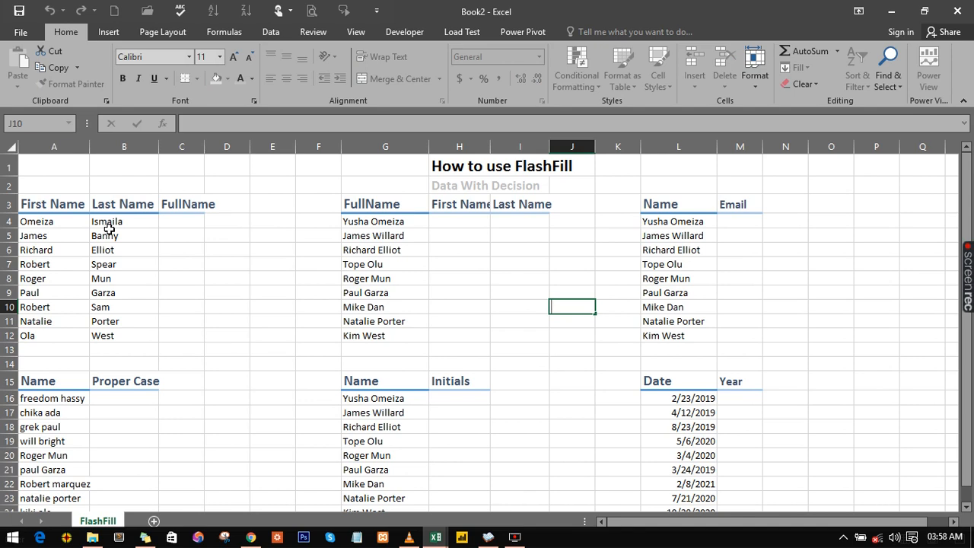
{"action": "left_click", "coordinate": [175, 236]}
{"action": "scroll", "coordinate": [175, 232], "scroll_direction": "up", "scroll_amount": 2}
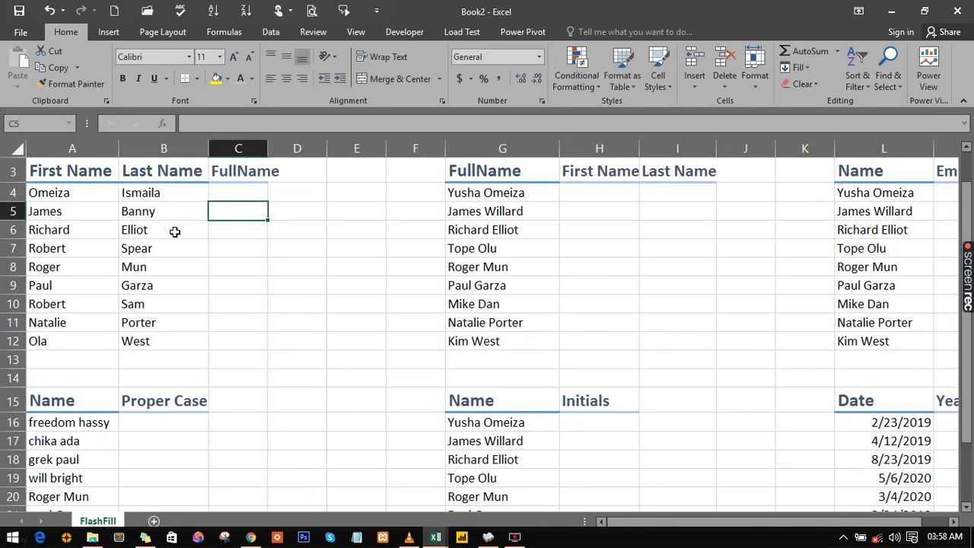
{"action": "scroll", "coordinate": [175, 231], "scroll_direction": "up", "scroll_amount": 1}
{"action": "scroll", "coordinate": [191, 223], "scroll_direction": "up", "scroll_amount": 1}
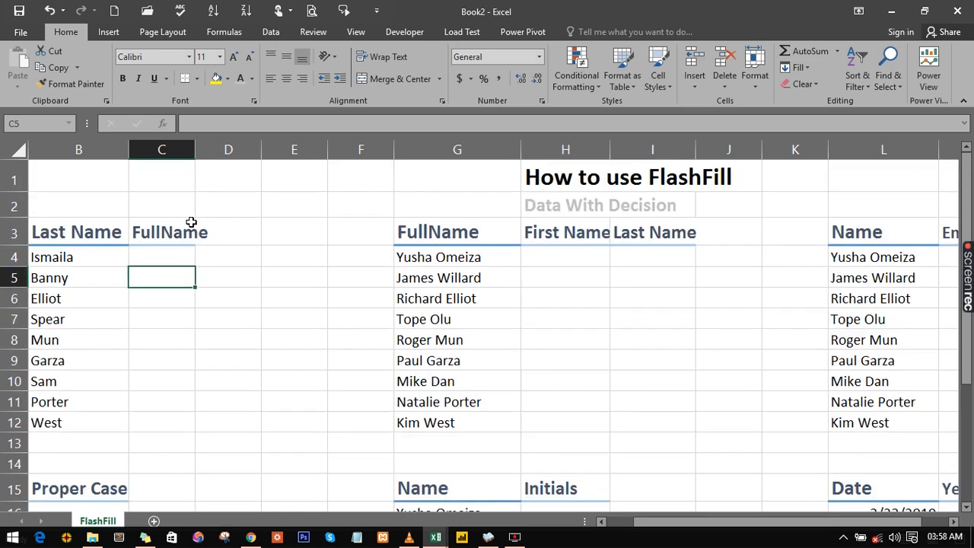
{"action": "left_click", "coordinate": [145, 258]}
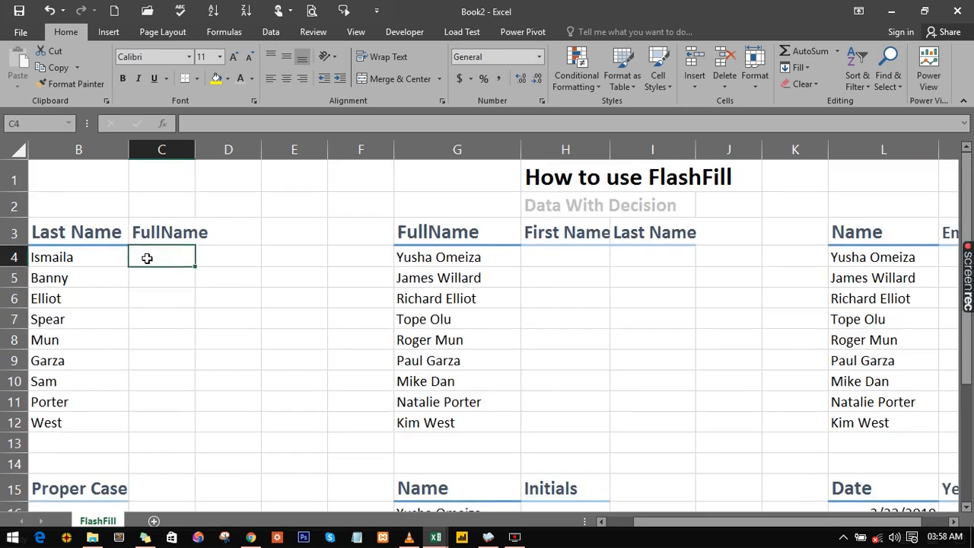
{"action": "right_click", "coordinate": [147, 259]}
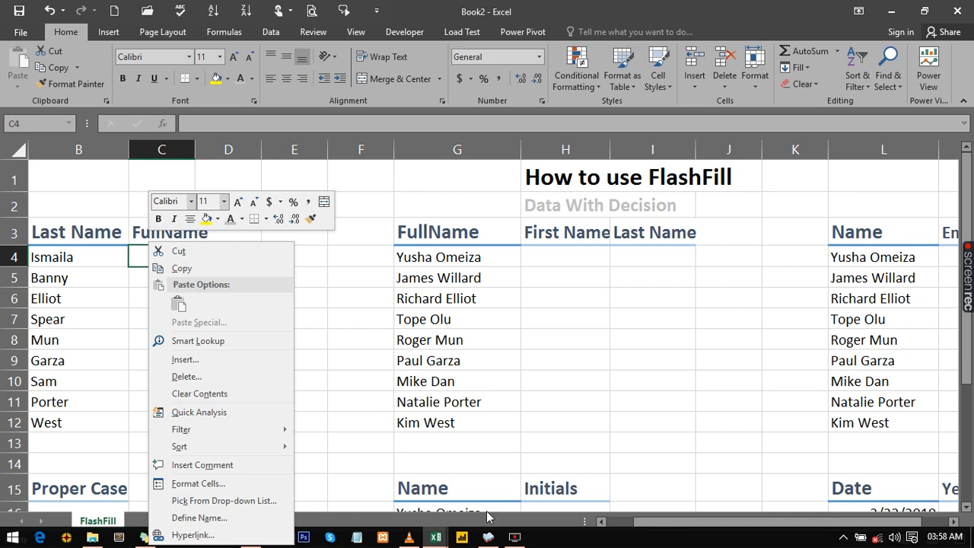
{"action": "left_click_drag", "start_coordinate": [650, 522], "coordinate": [611, 531]}
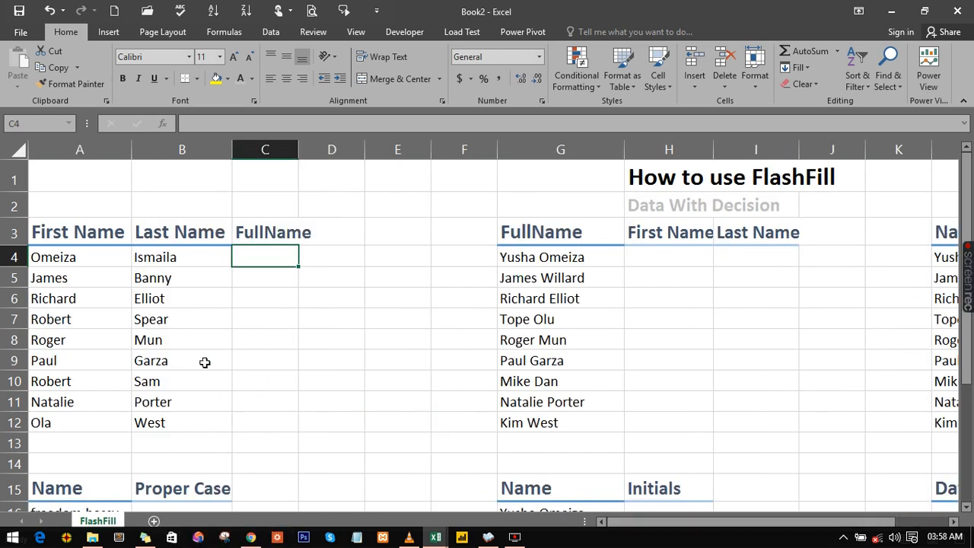
{"action": "right_click", "coordinate": [157, 343]}
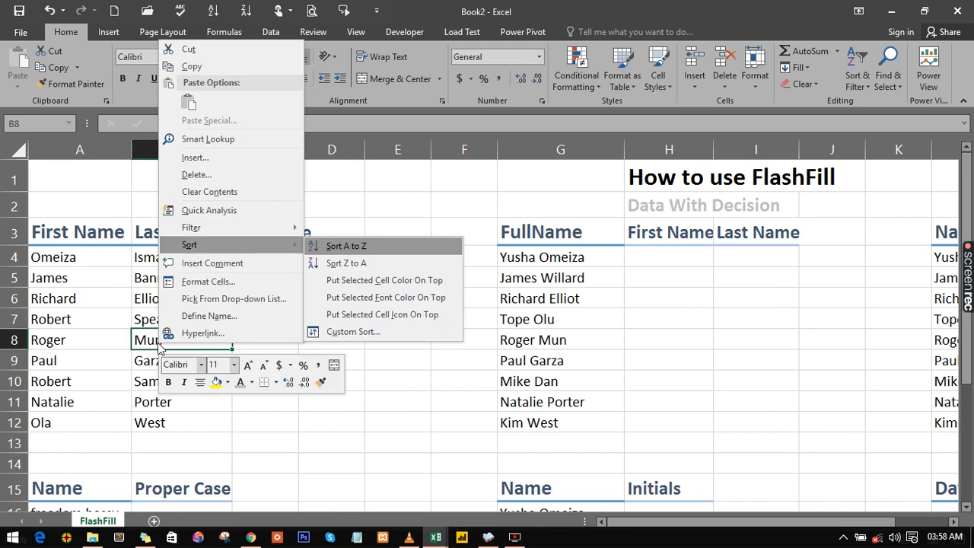
{"action": "left_click", "coordinate": [404, 353]}
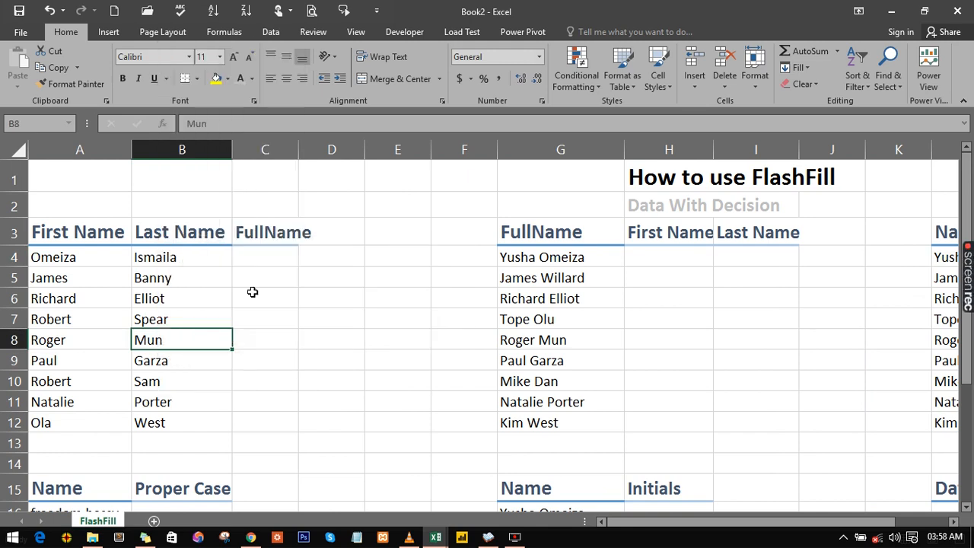
- Enter the first row's first and last name, separated by a space, in the FullName cell C4
{"action": "left_click", "coordinate": [246, 265]}
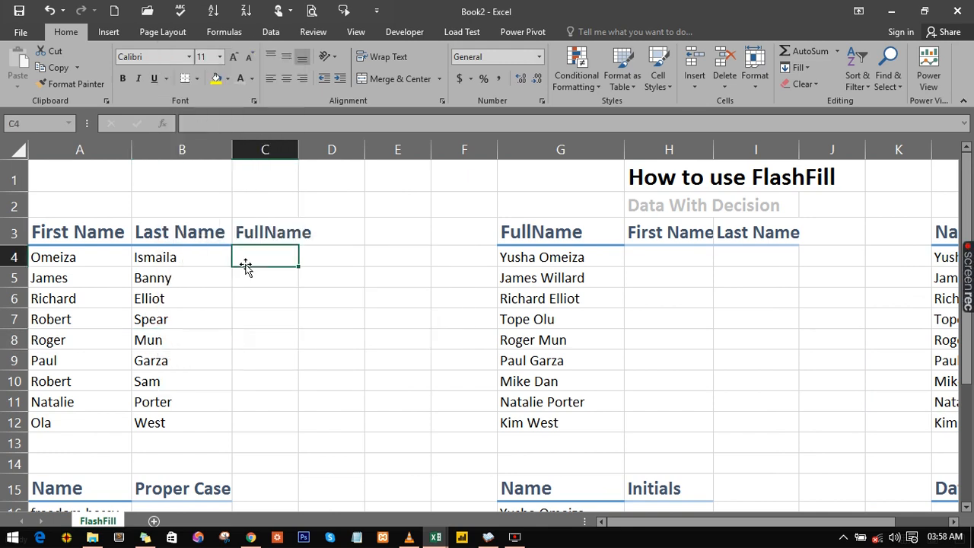
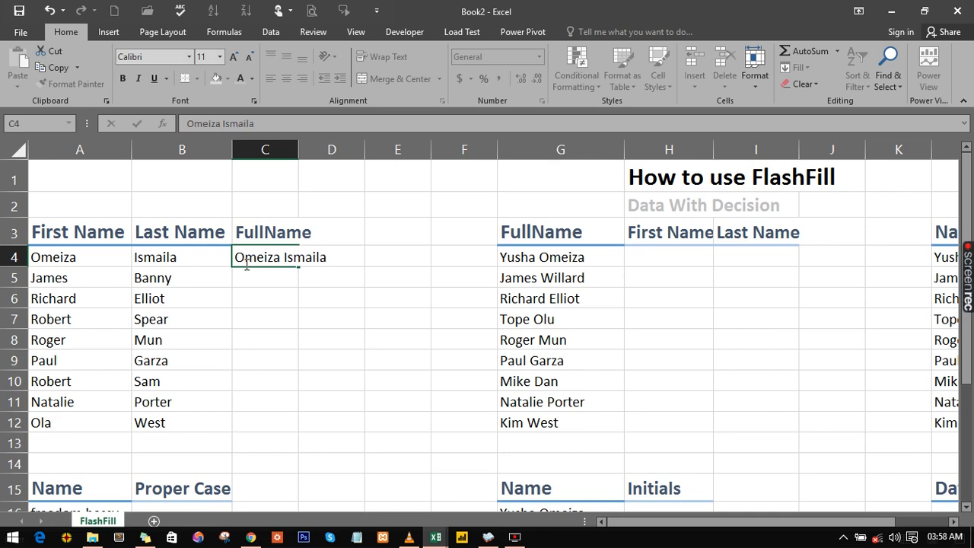
{"action": "key", "text": "Return"}
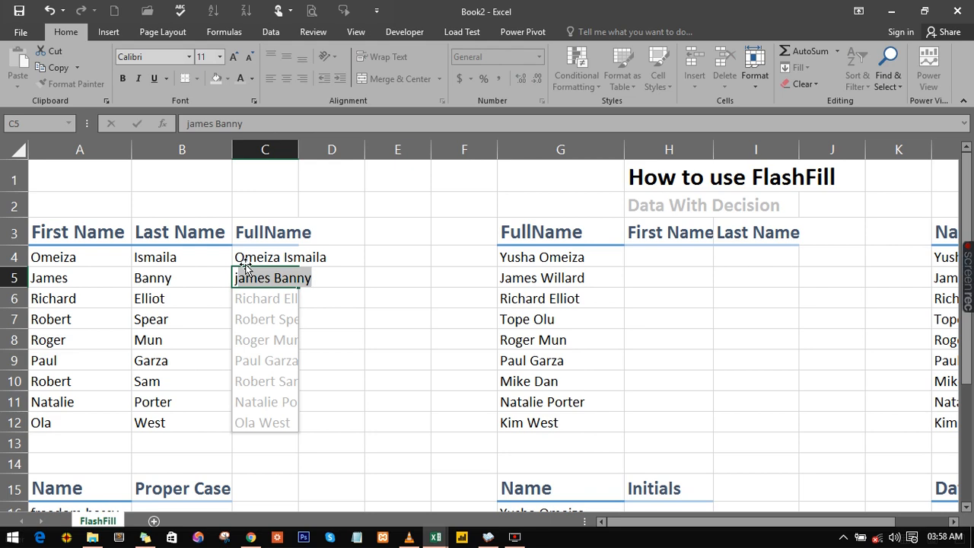
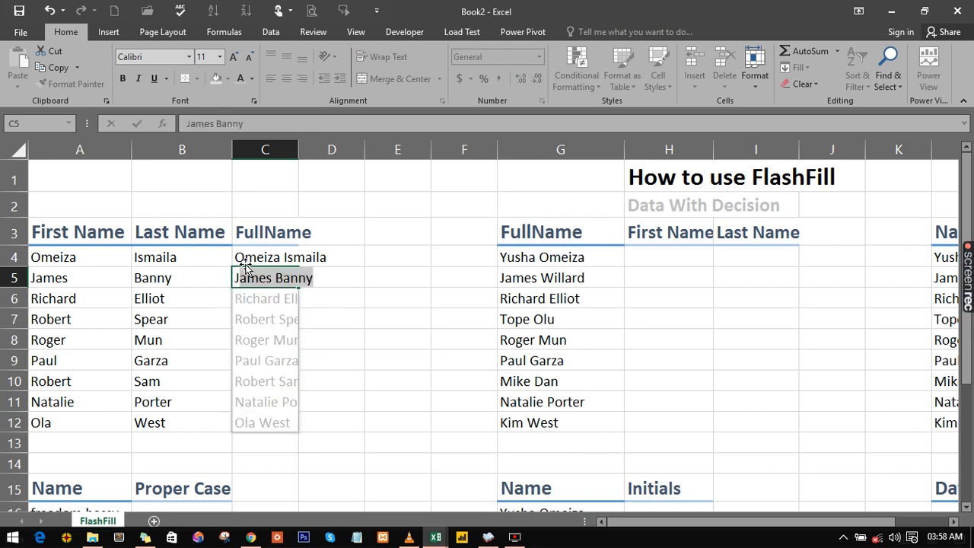
- Retype the second row's full name in C5 and accept the Flash Fill suggestion for the rest of the FullName column
{"action": "key", "text": "Return"}
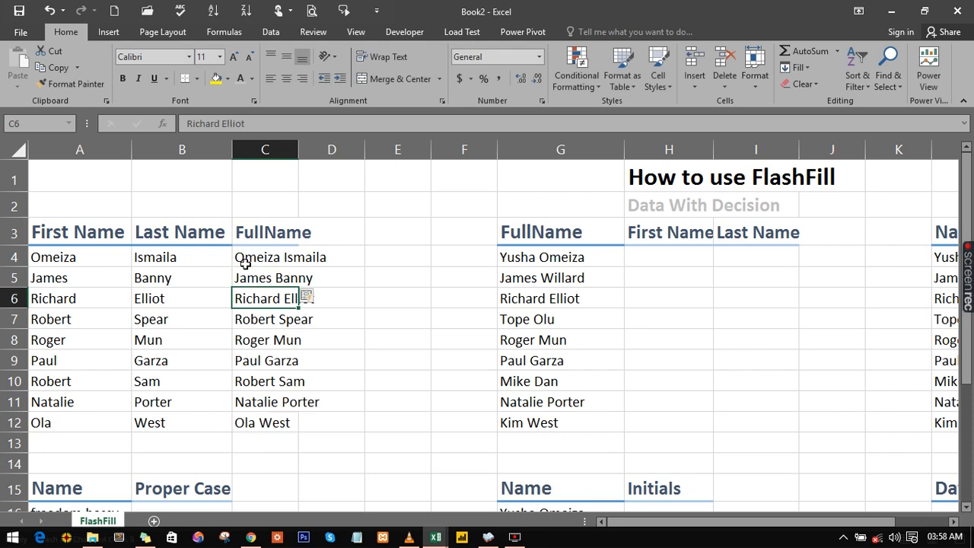
{"action": "left_click", "coordinate": [257, 257]}
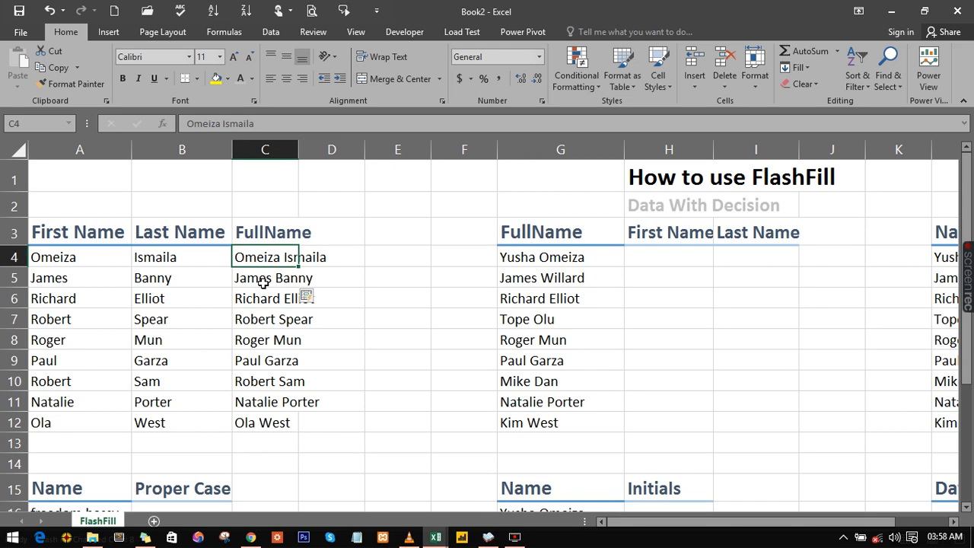
{"action": "left_click", "coordinate": [263, 284]}
{"action": "left_click", "coordinate": [265, 300]}
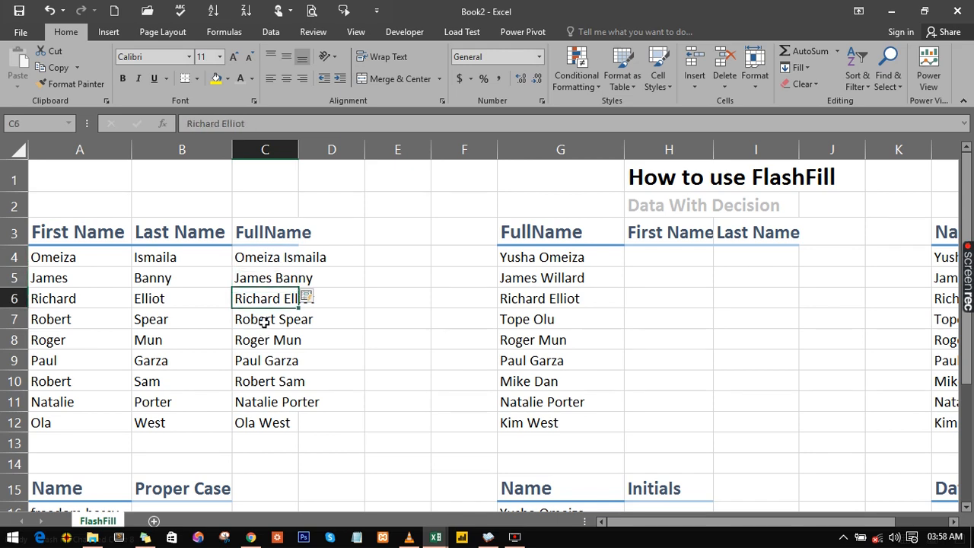
{"action": "left_click", "coordinate": [262, 321]}
{"action": "left_click", "coordinate": [273, 364]}
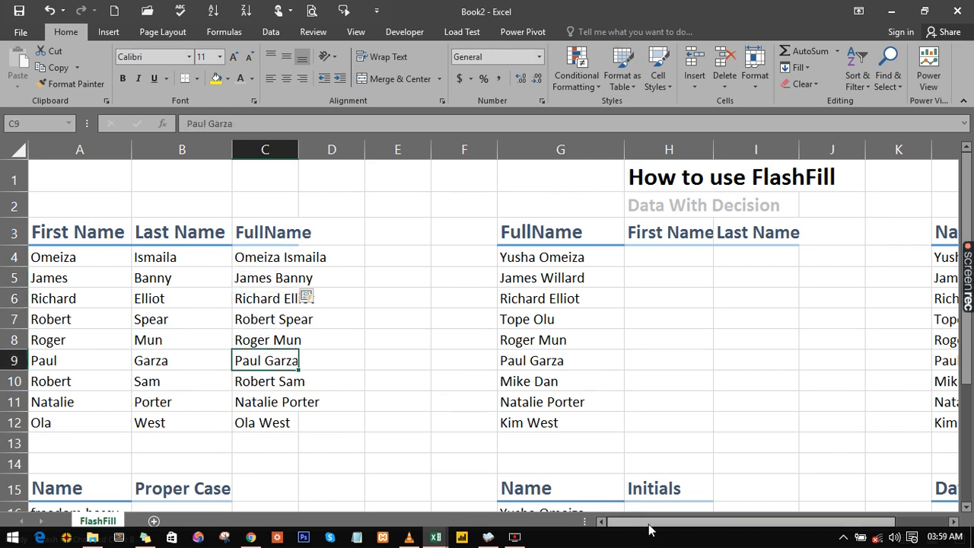
- Type the first names of the first two full names into the First Name column, accepting the Flash Fill suggestion
{"action": "left_click_drag", "start_coordinate": [651, 525], "coordinate": [709, 522]}
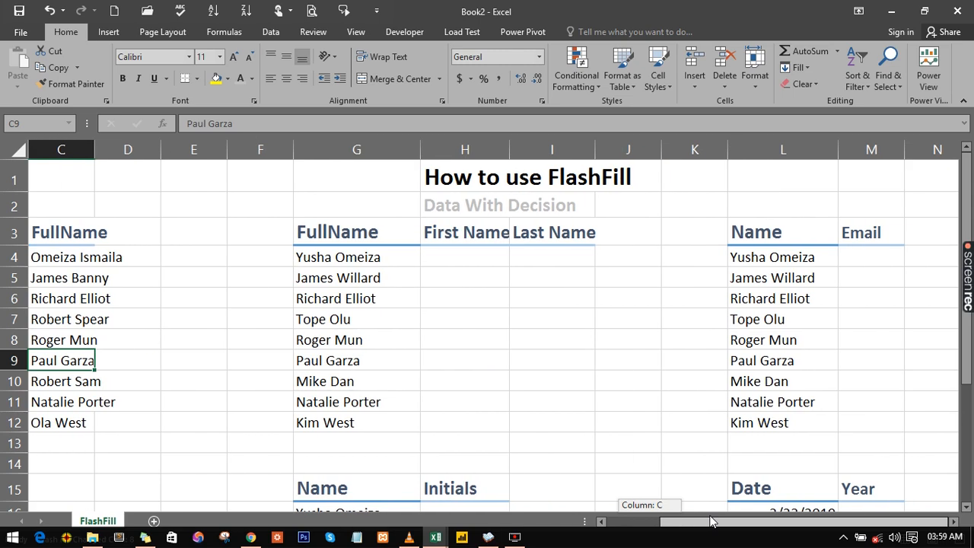
{"action": "left_click", "coordinate": [324, 257]}
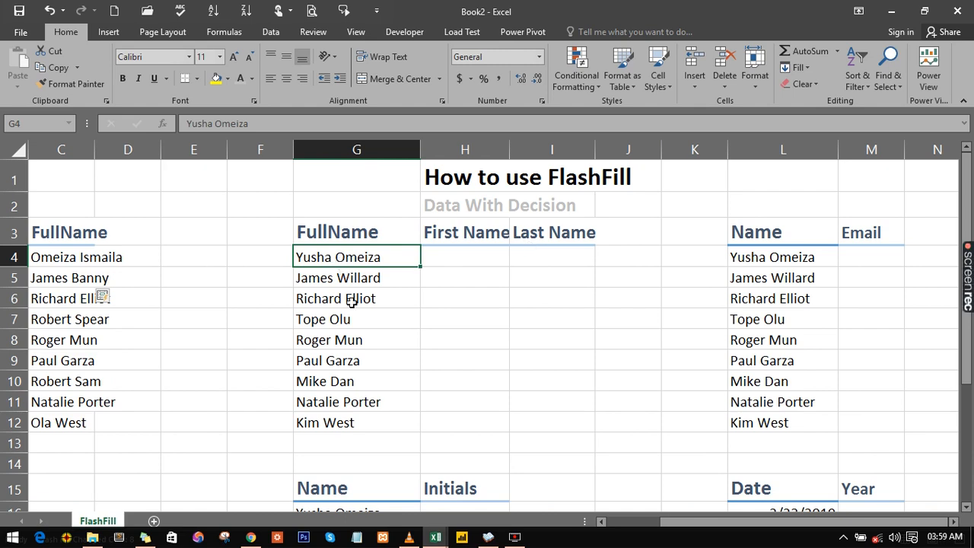
{"action": "left_click", "coordinate": [456, 261]}
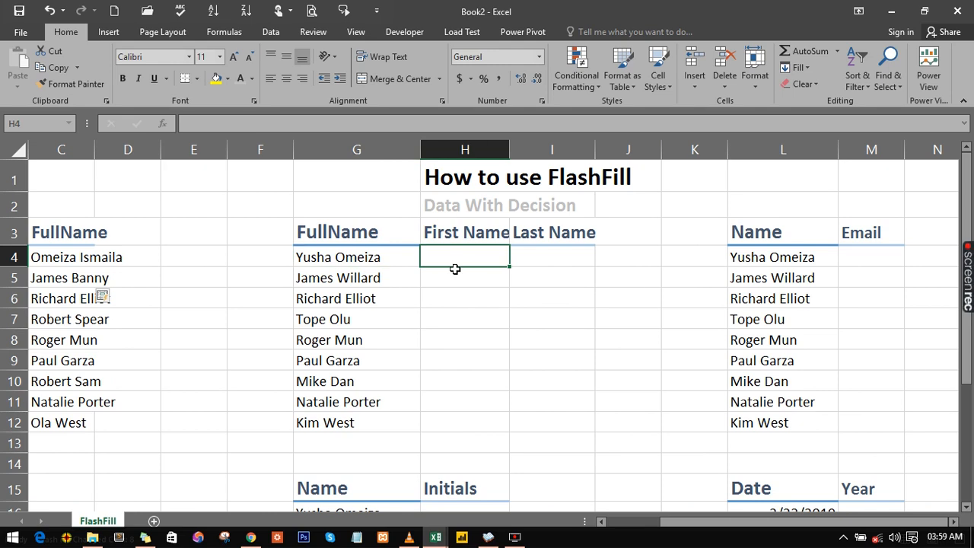
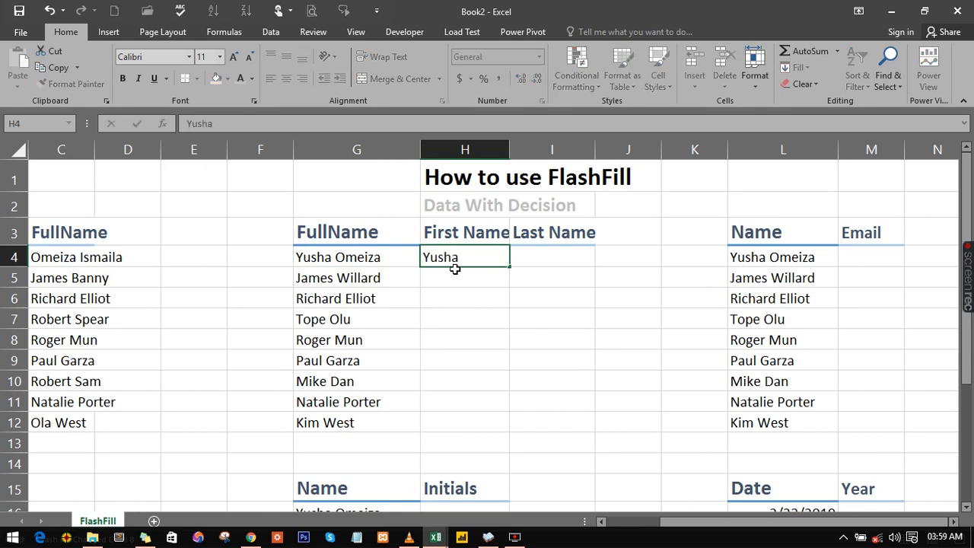
{"action": "key", "text": "Return"}
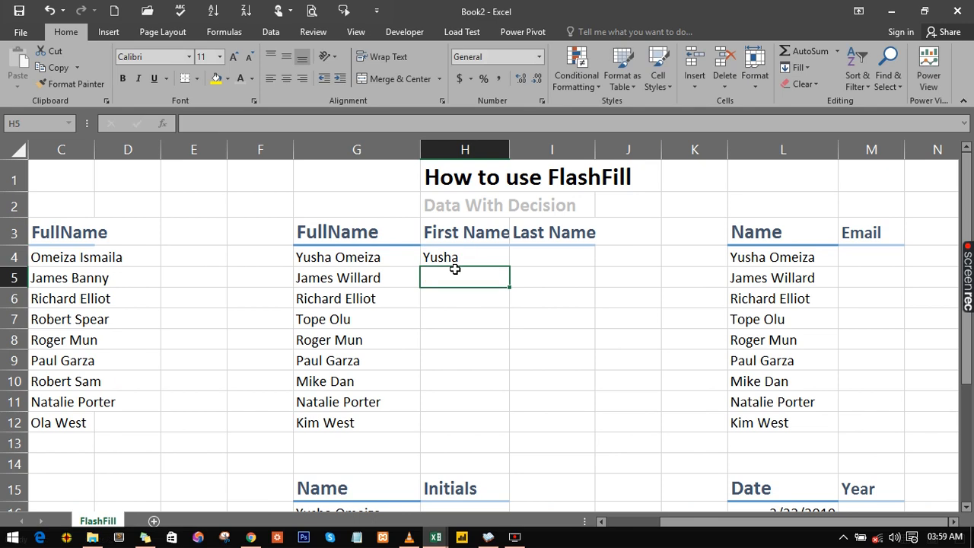
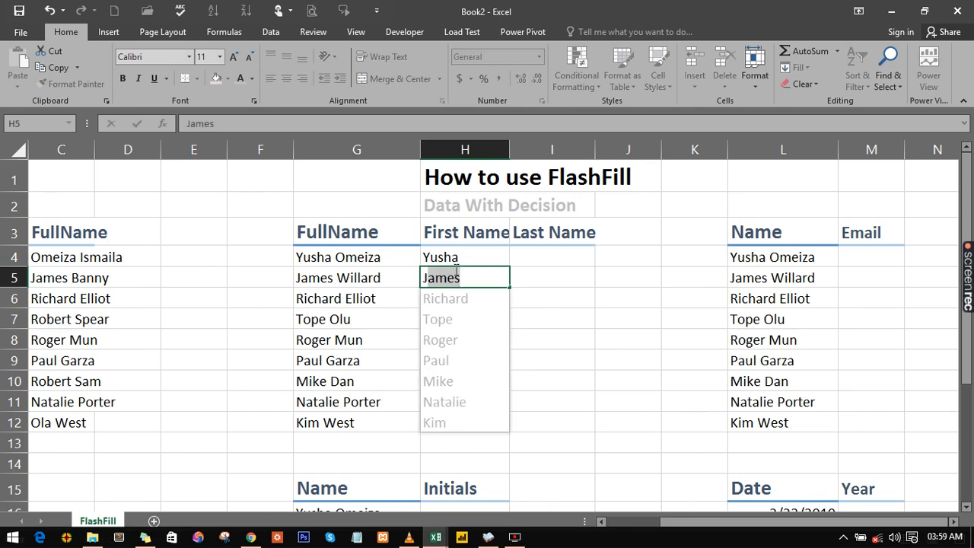
{"action": "key", "text": "Return"}
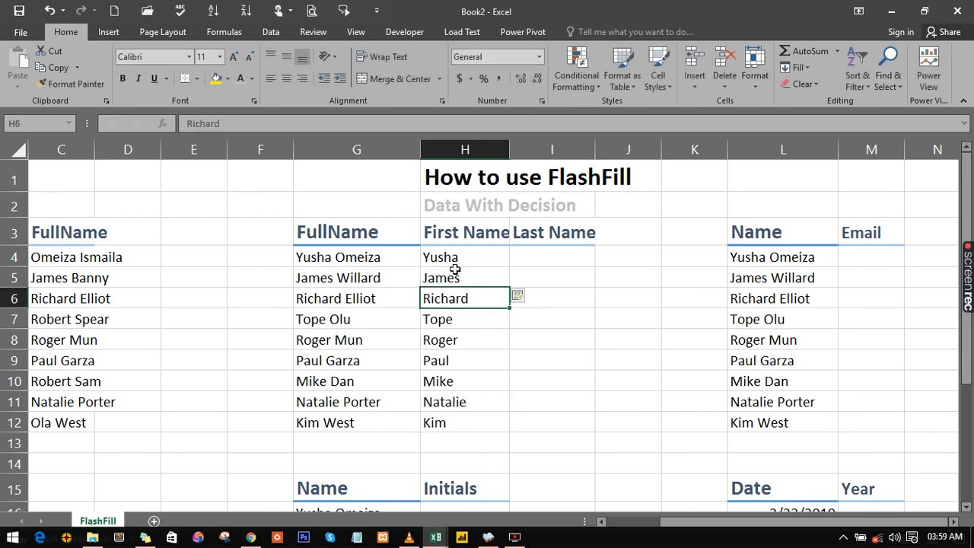
- Type the last names of the first two full names into the Last Name column, accepting the Flash Fill suggestion
{"action": "left_click", "coordinate": [531, 257]}
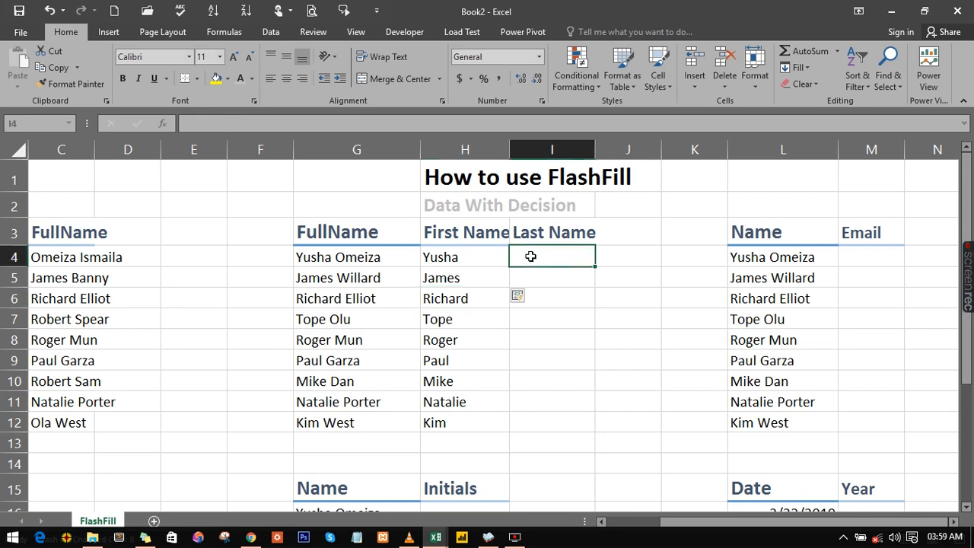
{"action": "type", "text": "S"}
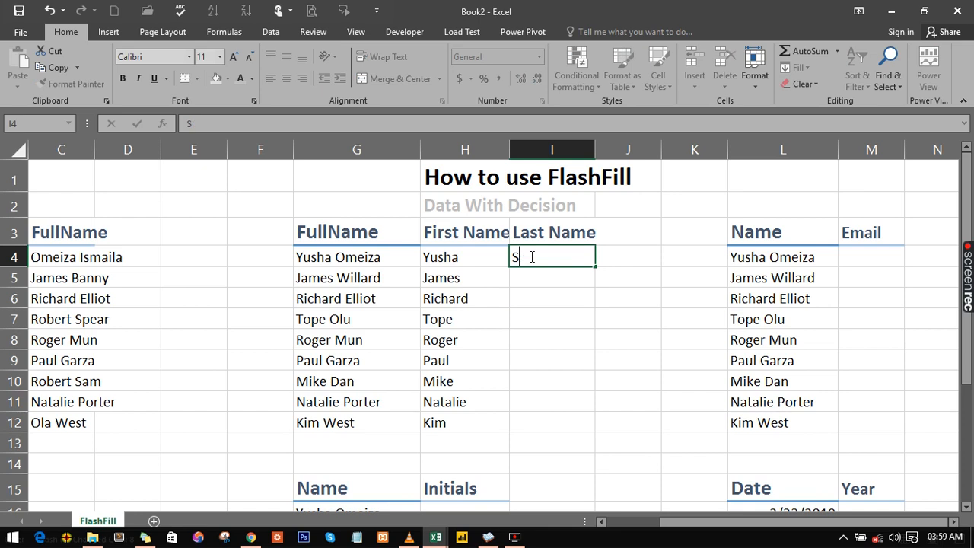
{"action": "key", "text": "BackSpace"}
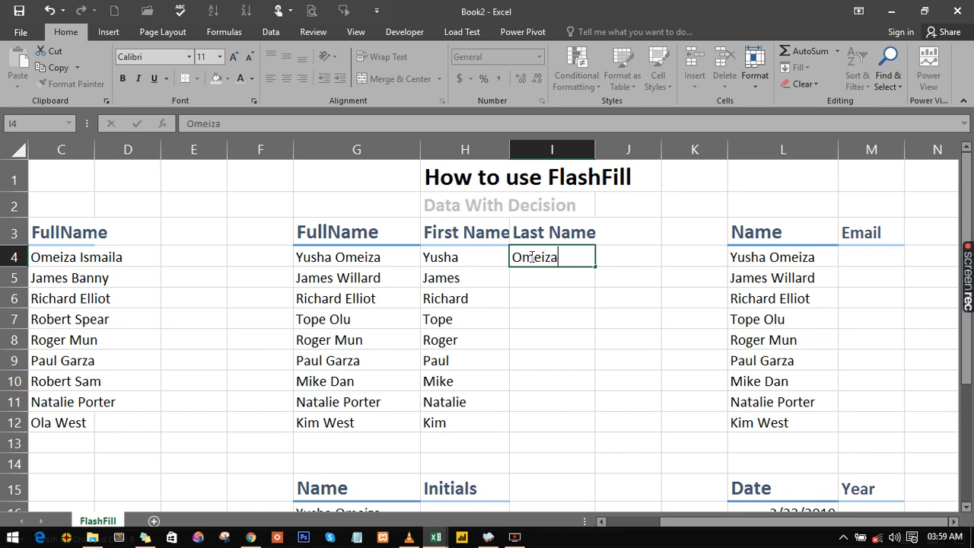
{"action": "key", "text": "Return"}
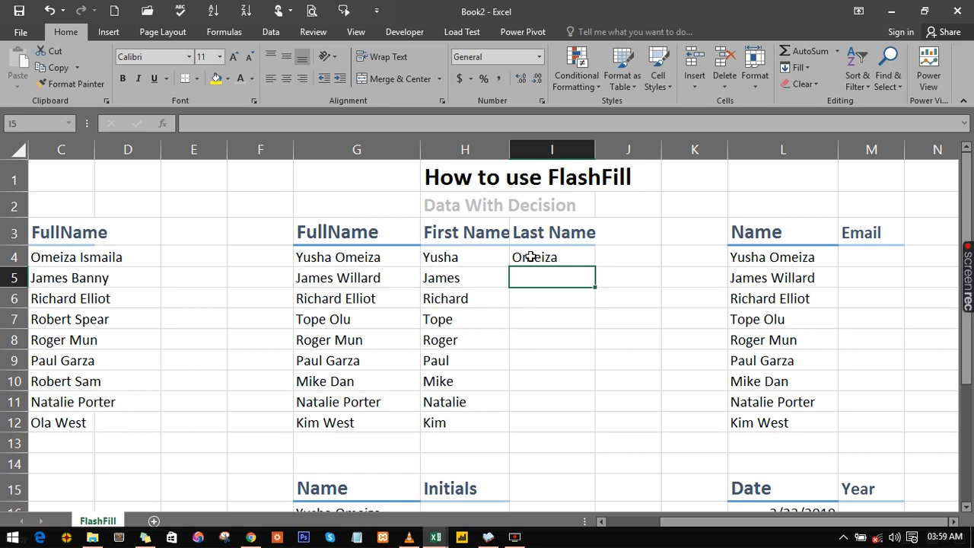
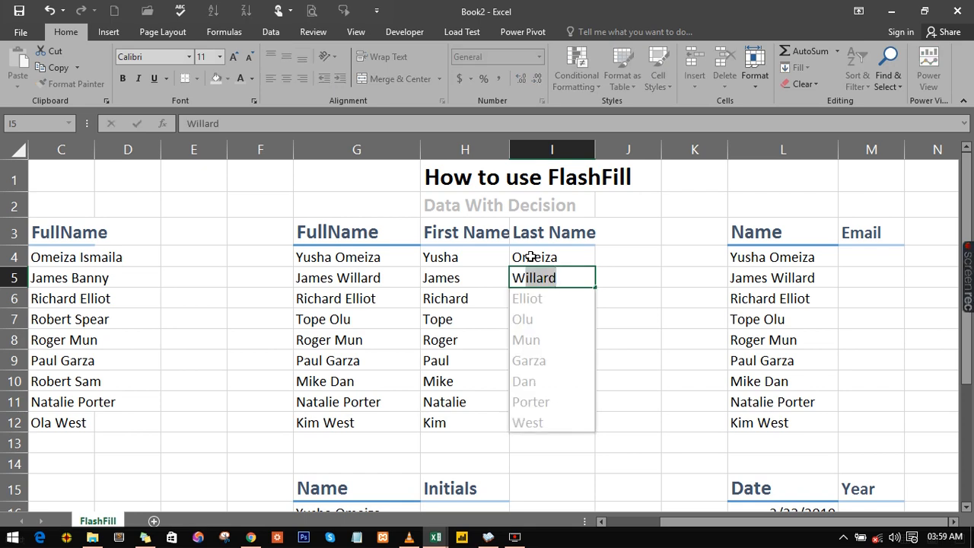
{"action": "key", "text": "Return"}
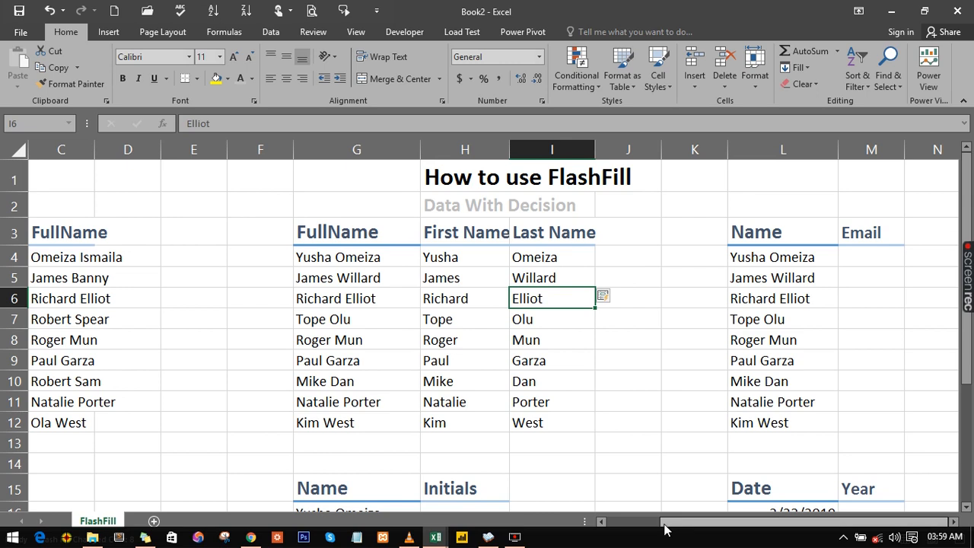
- Enter the first person's email address, built from their first and last name at gmail.com, in Email cell M4
{"action": "left_click_drag", "start_coordinate": [667, 523], "coordinate": [689, 523]}
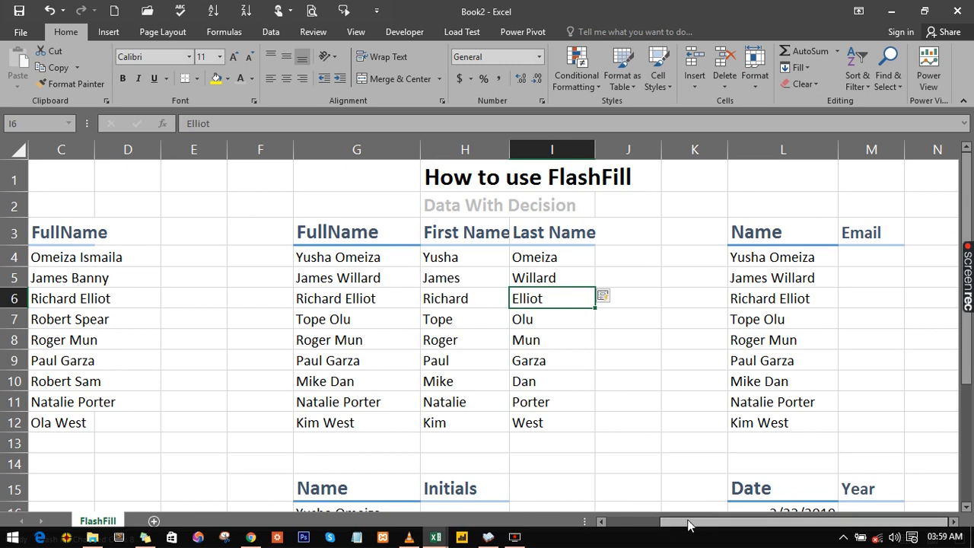
{"action": "left_click", "coordinate": [855, 257]}
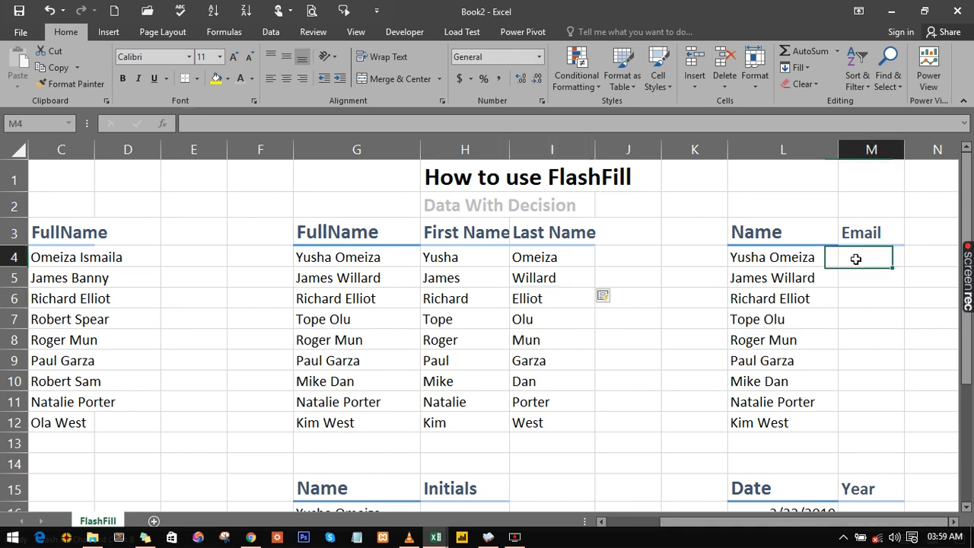
{"action": "left_click", "coordinate": [954, 523]}
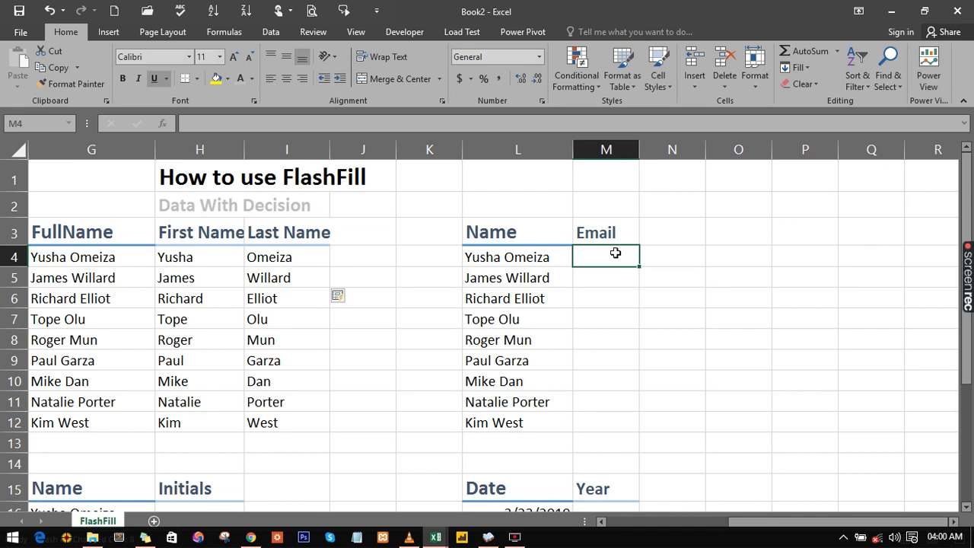
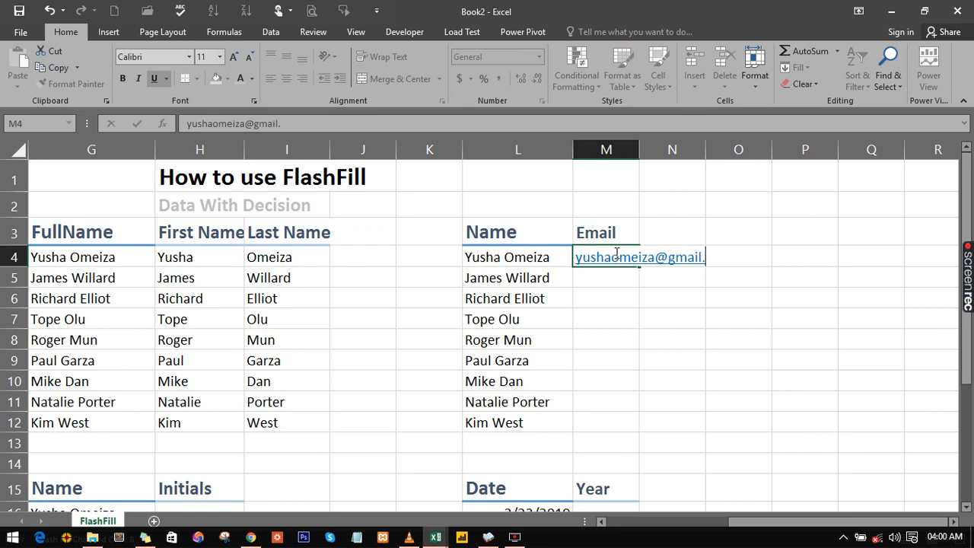
{"action": "key", "text": "Return"}
- Start the second email in M5 and accept the Flash Fill suggestion for the rest of the Email column
{"action": "type", "text": "j"}
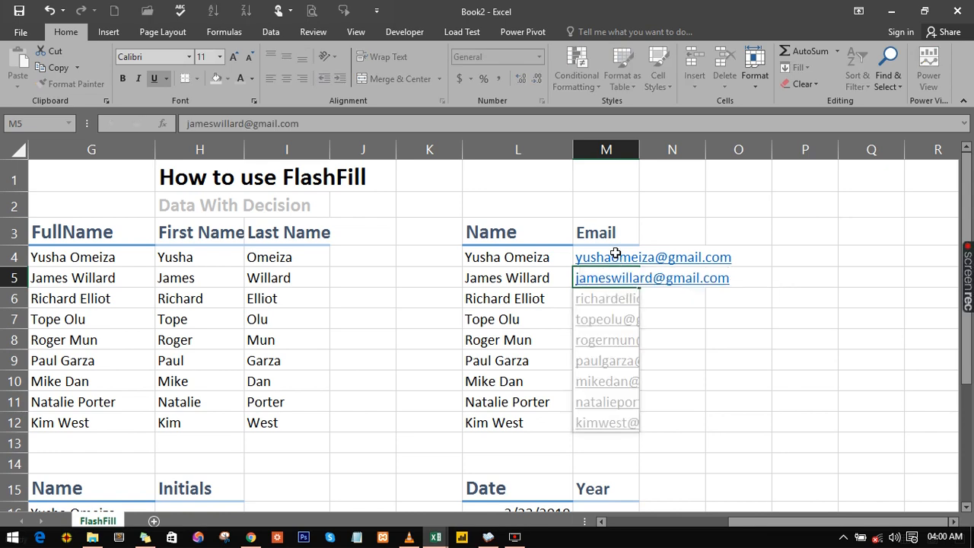
{"action": "key", "text": "Return"}
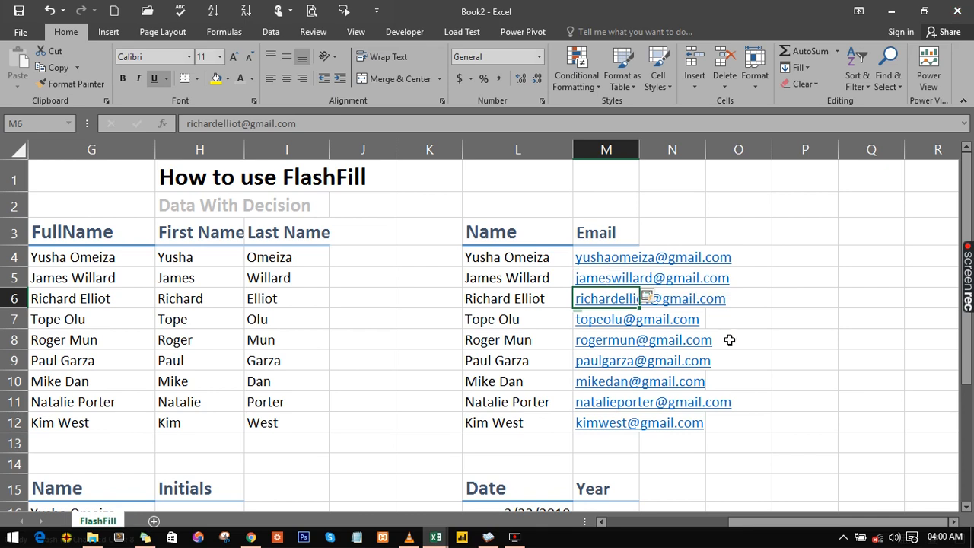
{"action": "left_click", "coordinate": [754, 335]}
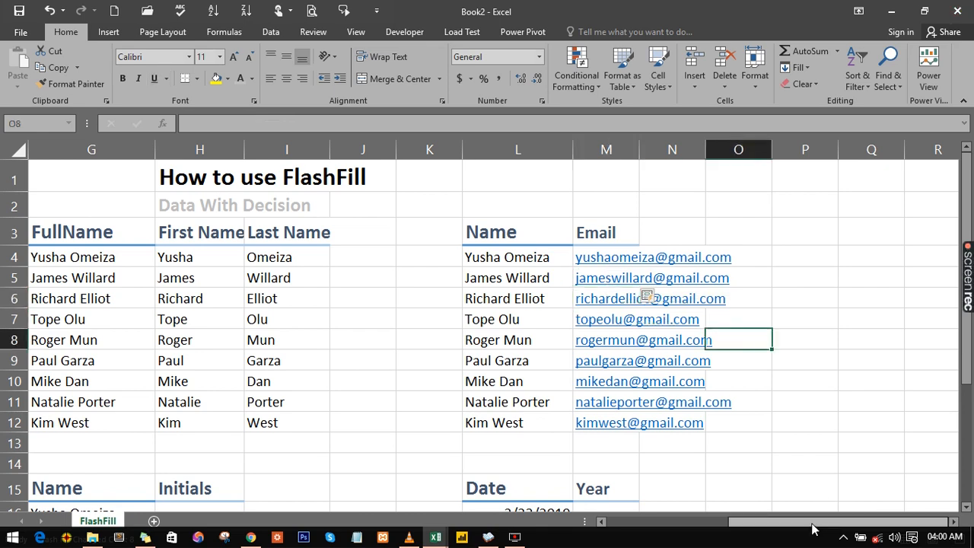
{"action": "left_click_drag", "start_coordinate": [812, 529], "coordinate": [691, 529]}
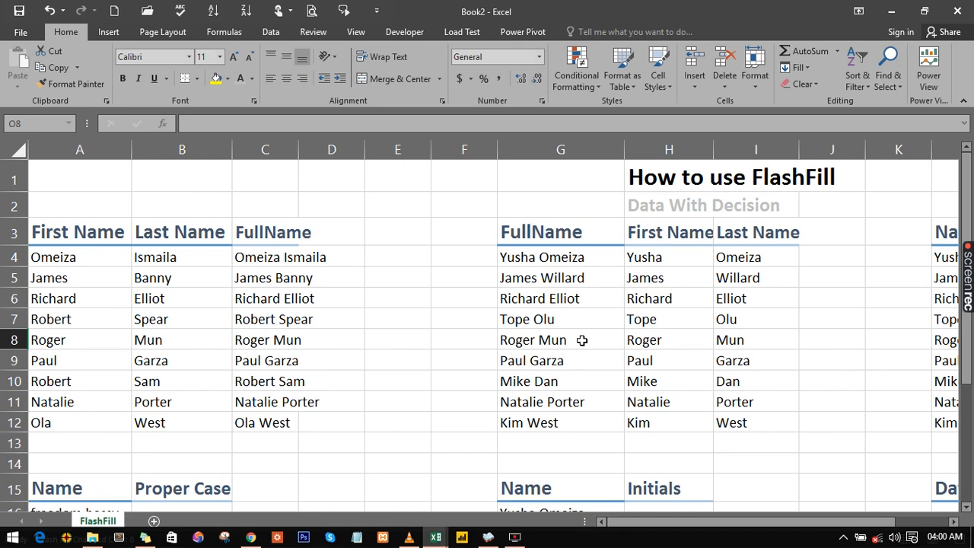
{"action": "left_click", "coordinate": [304, 368]}
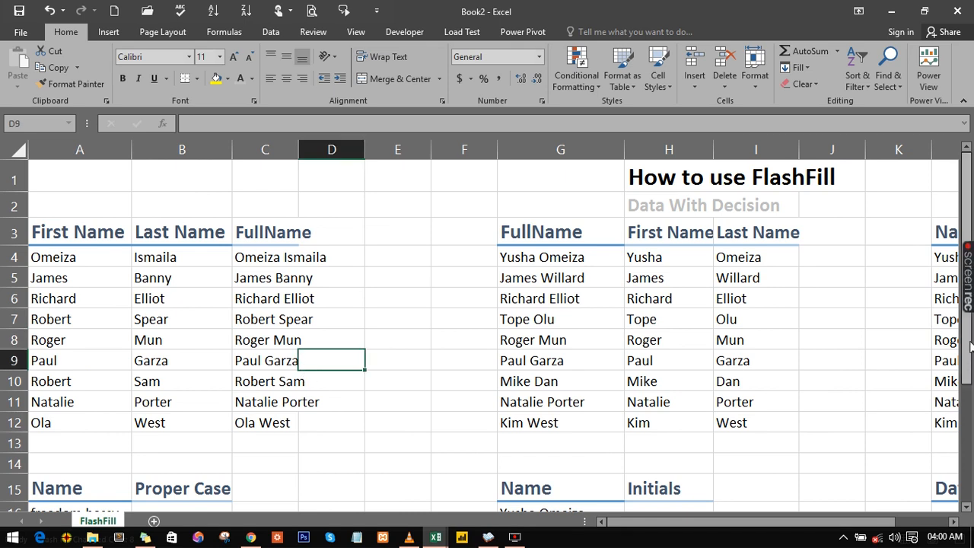
{"action": "left_click_drag", "start_coordinate": [970, 350], "coordinate": [965, 478]}
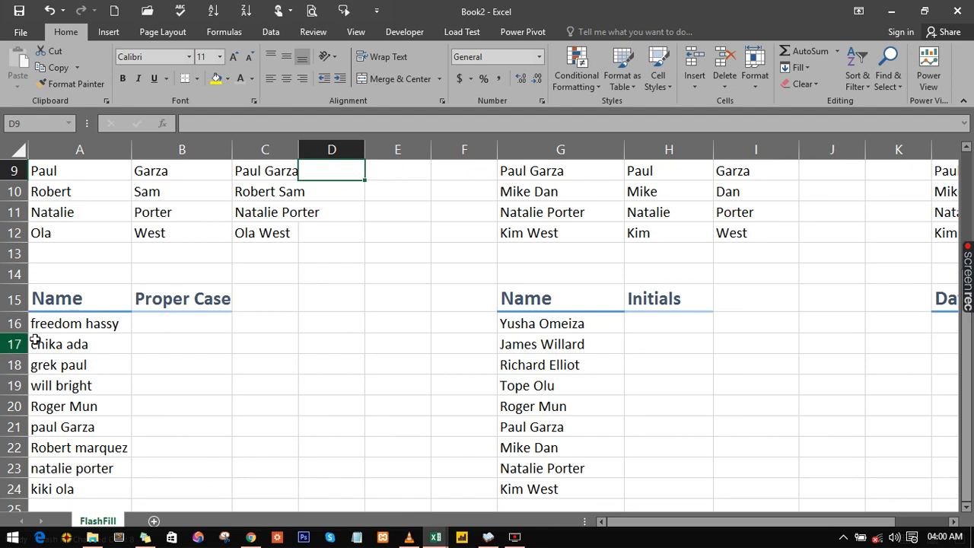
{"action": "left_click", "coordinate": [55, 328]}
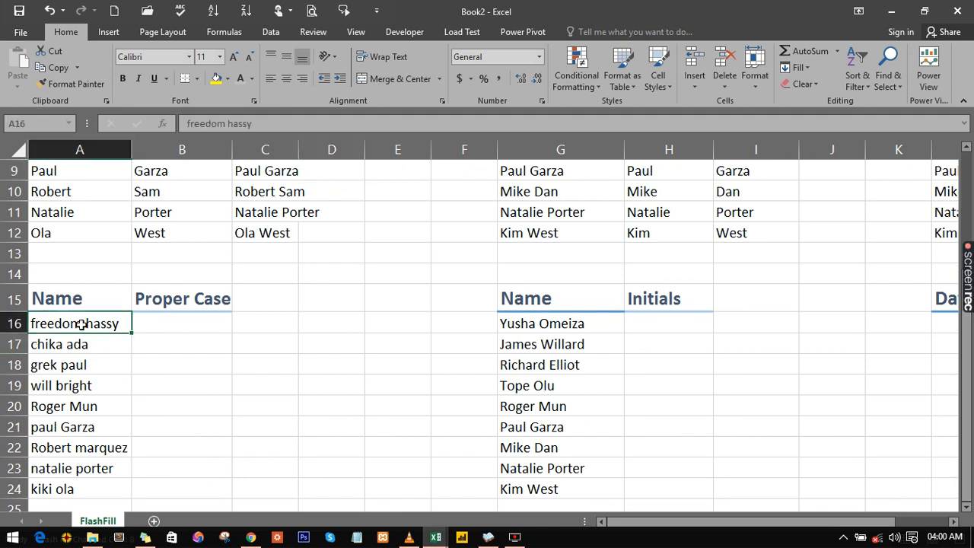
{"action": "left_click", "coordinate": [168, 326]}
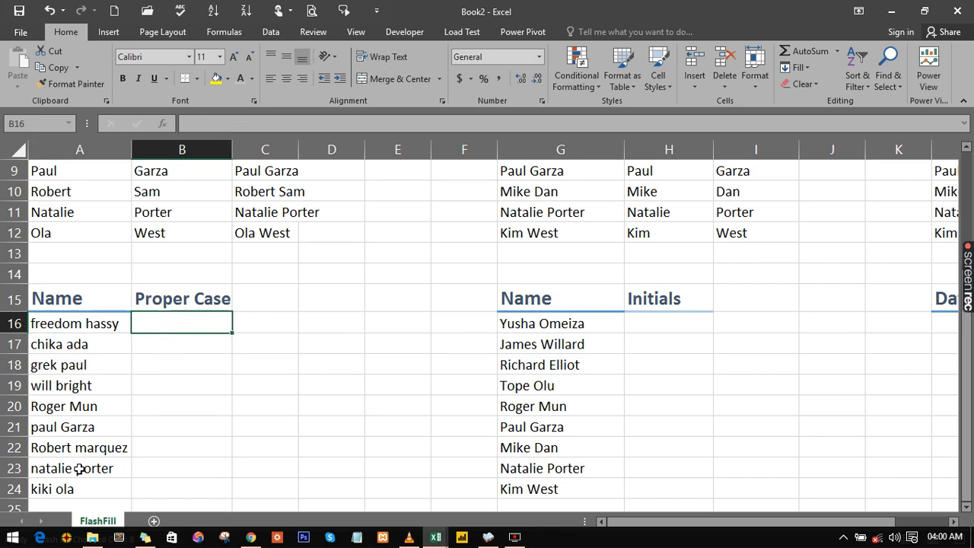
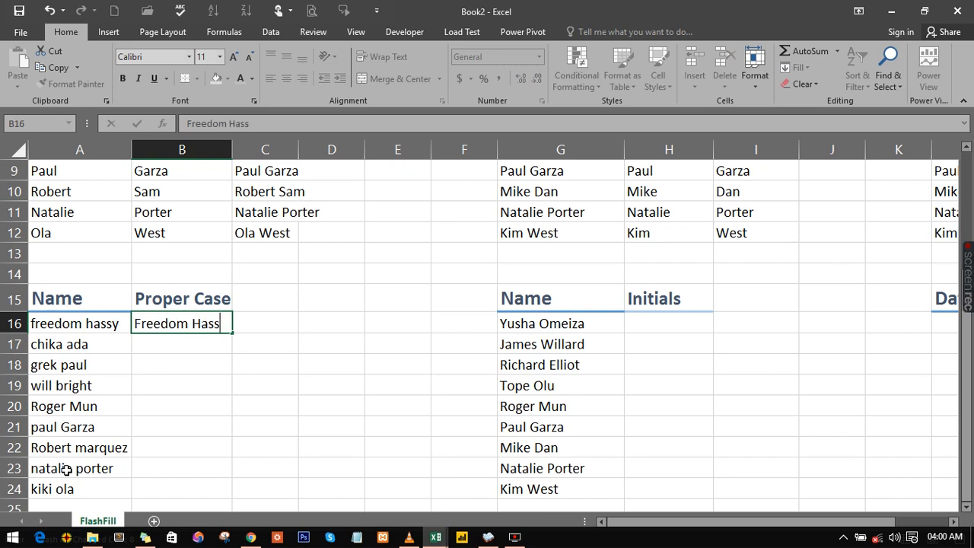
{"action": "key", "text": "Return"}
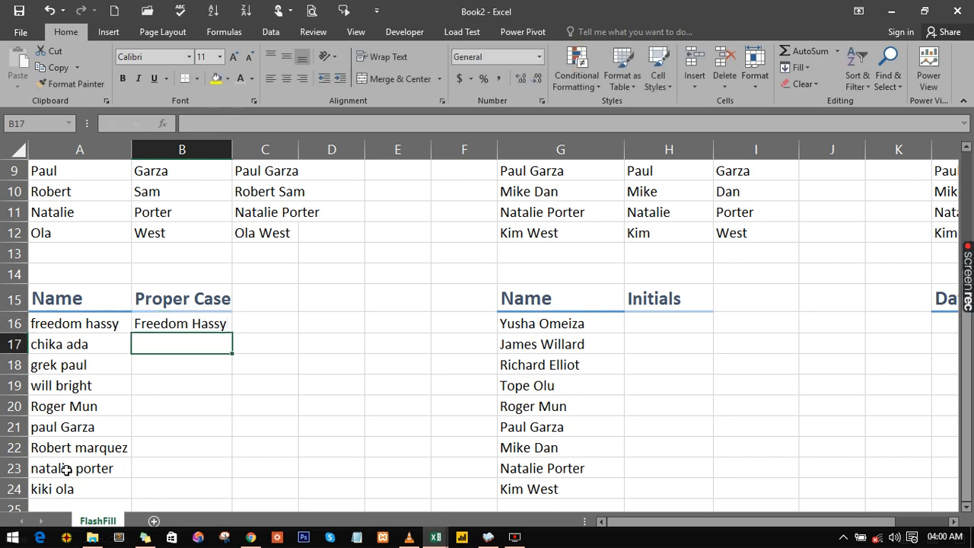
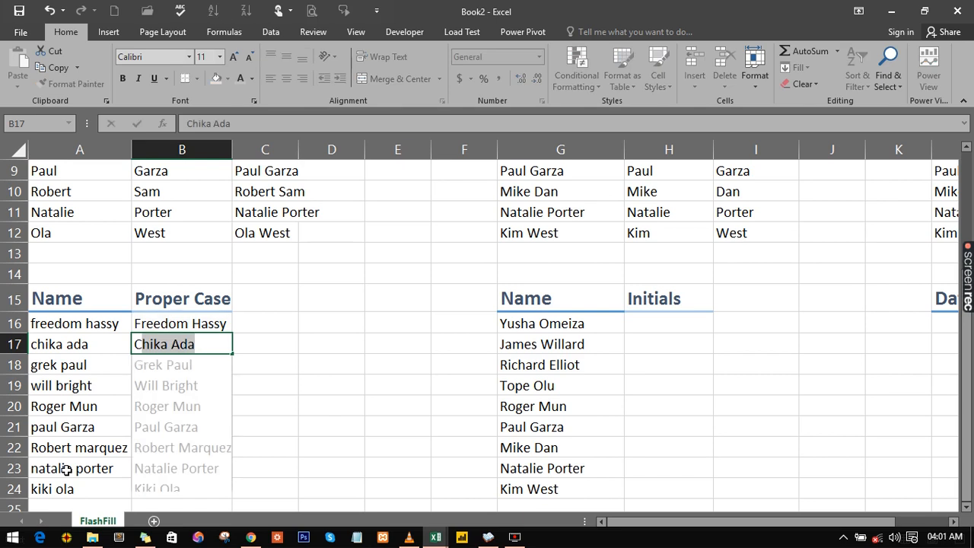
{"action": "key", "text": "Return"}
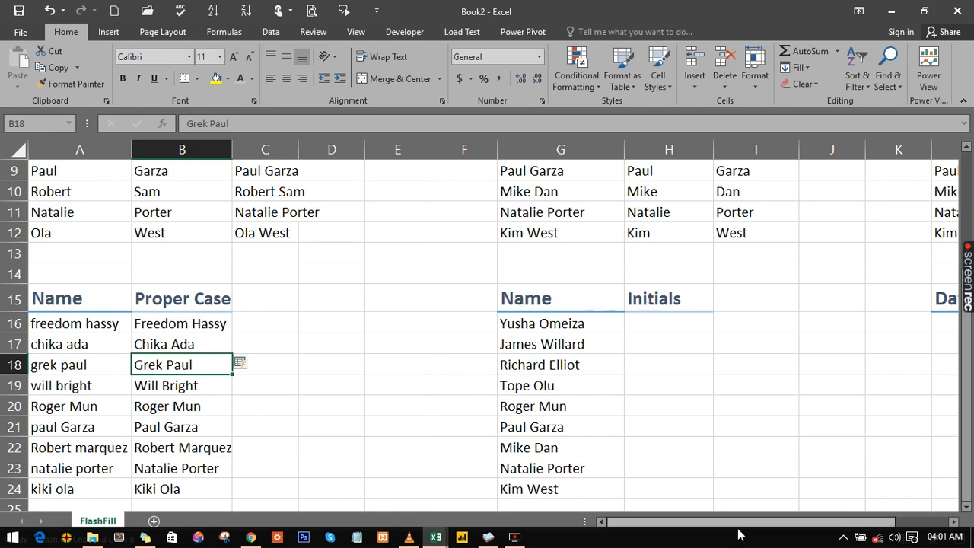
- Enter initials YO and JW in the Initials column and accept the Flash Fill suggestion for the remaining names
{"action": "left_click_drag", "start_coordinate": [732, 524], "coordinate": [705, 505]}
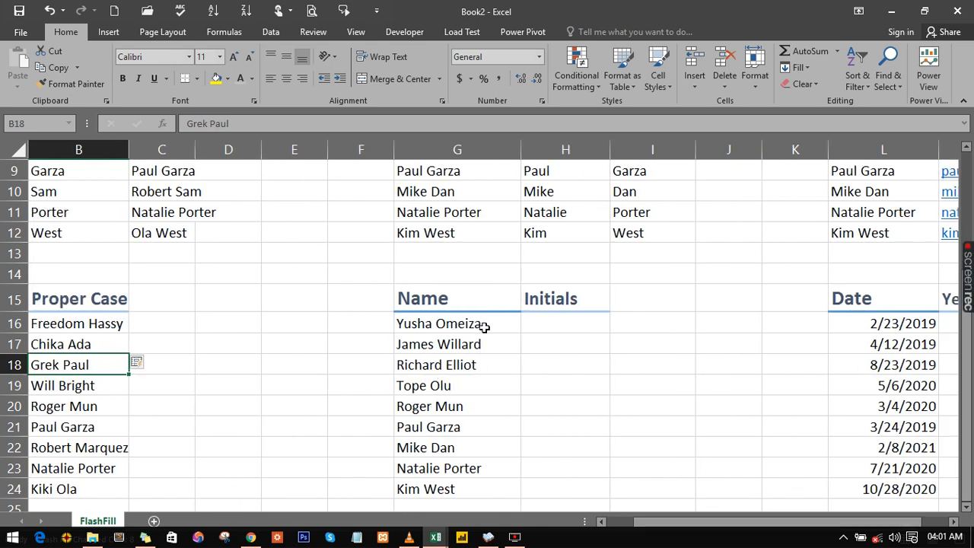
{"action": "left_click", "coordinate": [548, 322]}
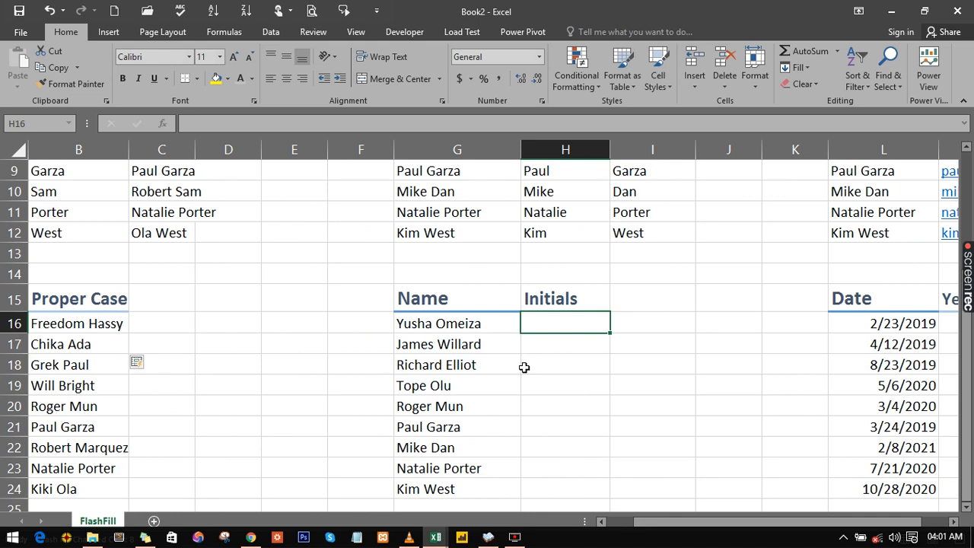
{"action": "type", "text": "Y"}
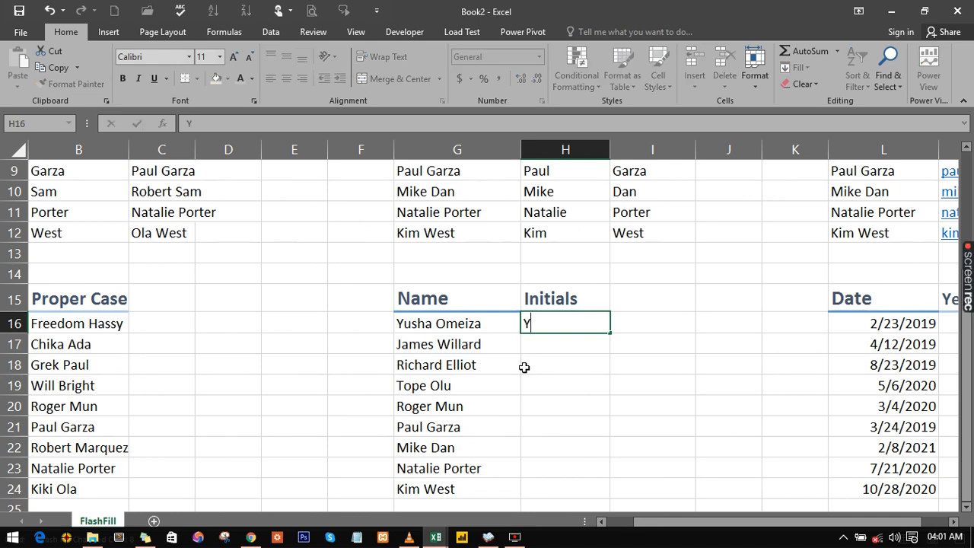
{"action": "type", "text": "O"}
{"action": "key", "text": "Return"}
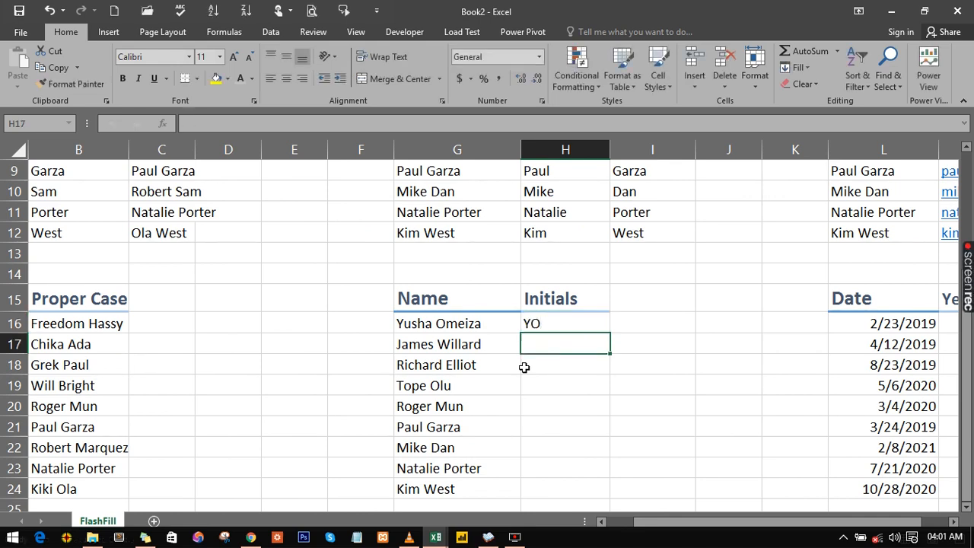
{"action": "type", "text": "JW"}
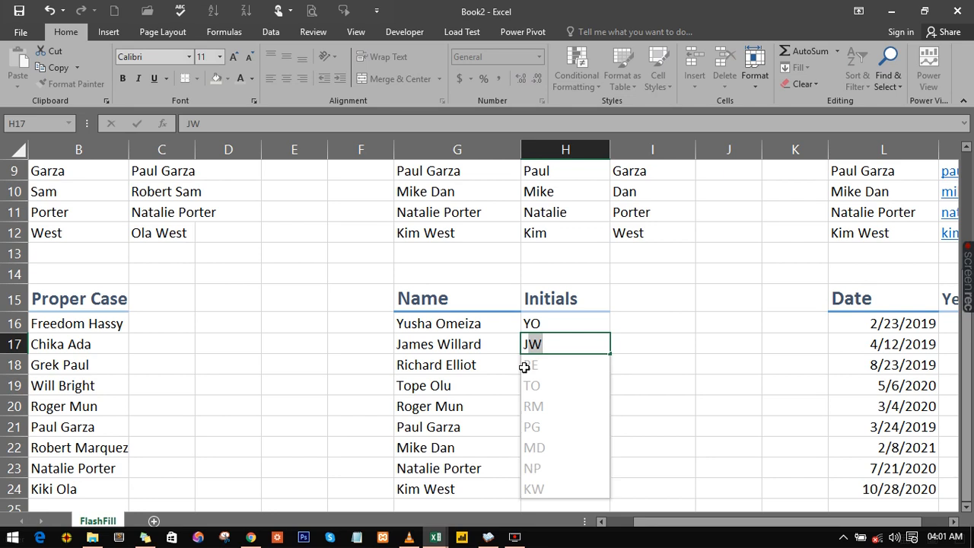
{"action": "key", "text": "Return"}
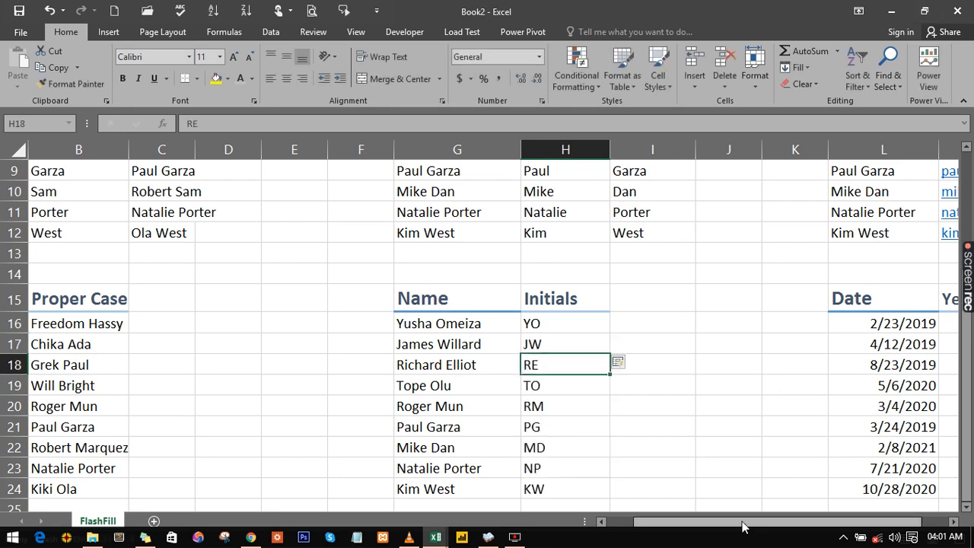
- Enter the year 2019 from the first date into Year cell M16
{"action": "left_click_drag", "start_coordinate": [743, 529], "coordinate": [951, 524]}
{"action": "left_click", "coordinate": [952, 523]}
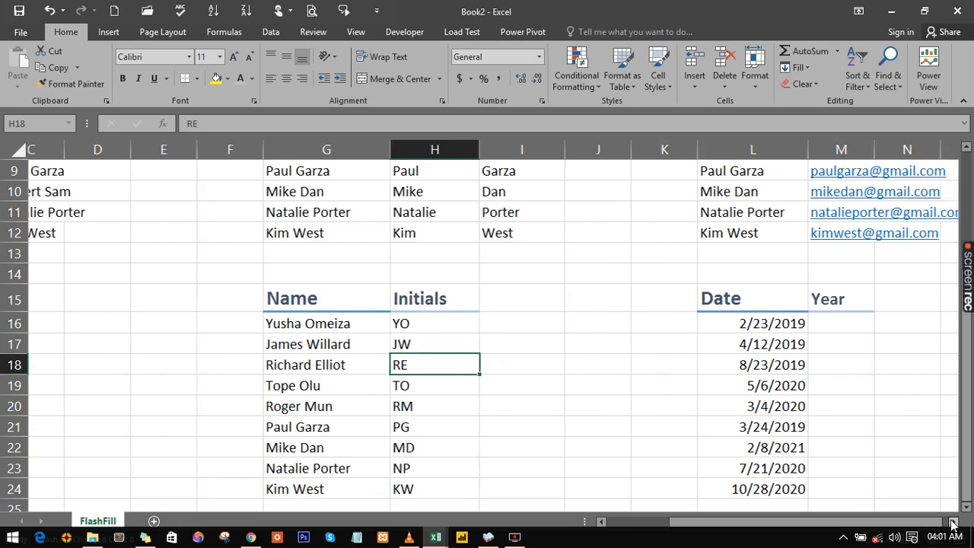
{"action": "left_click", "coordinate": [952, 523]}
{"action": "left_click", "coordinate": [952, 522]}
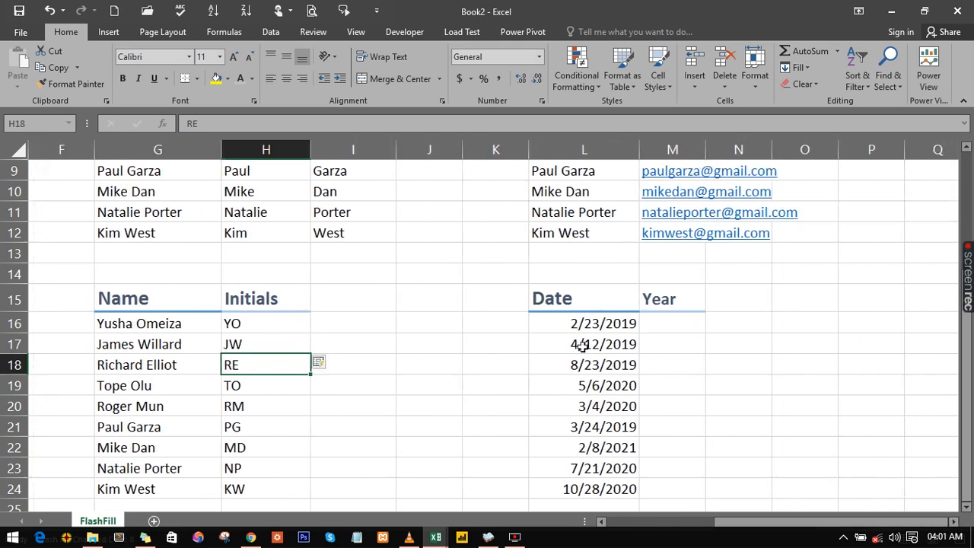
{"action": "left_click", "coordinate": [657, 327]}
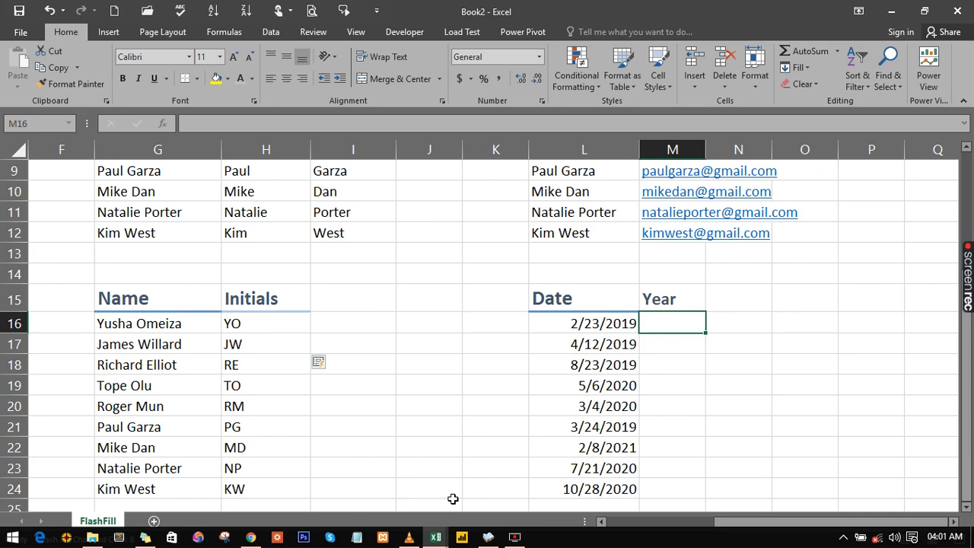
{"action": "type", "text": "2"}
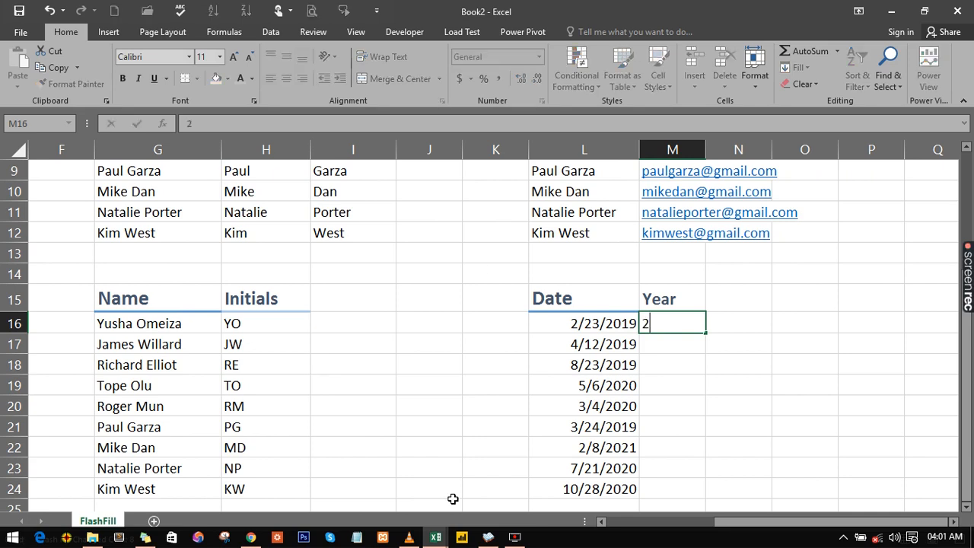
{"action": "type", "text": "019"}
{"action": "key", "text": "Return"}
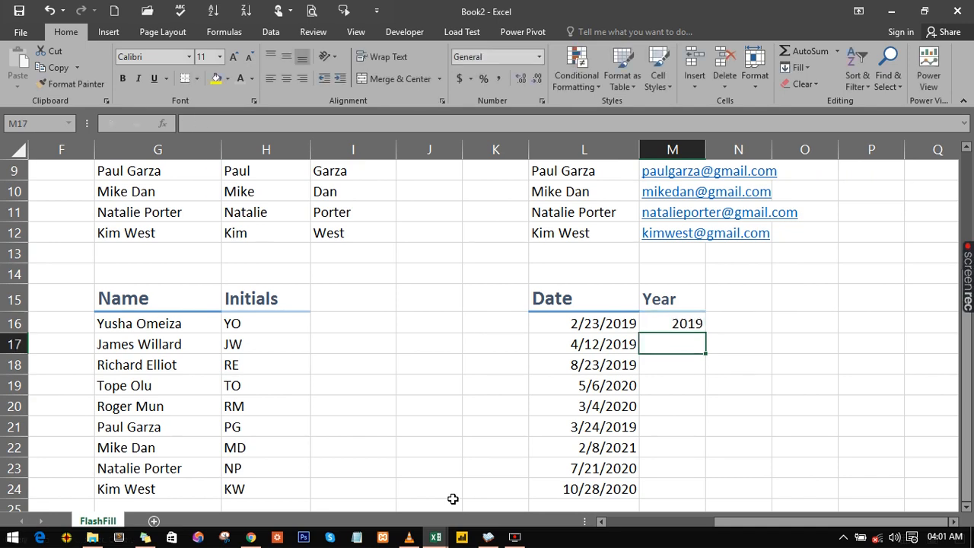
- Start the second year in M17 and accept the Flash Fill suggestion for the rest of the Year column
{"action": "type", "text": "2019"}
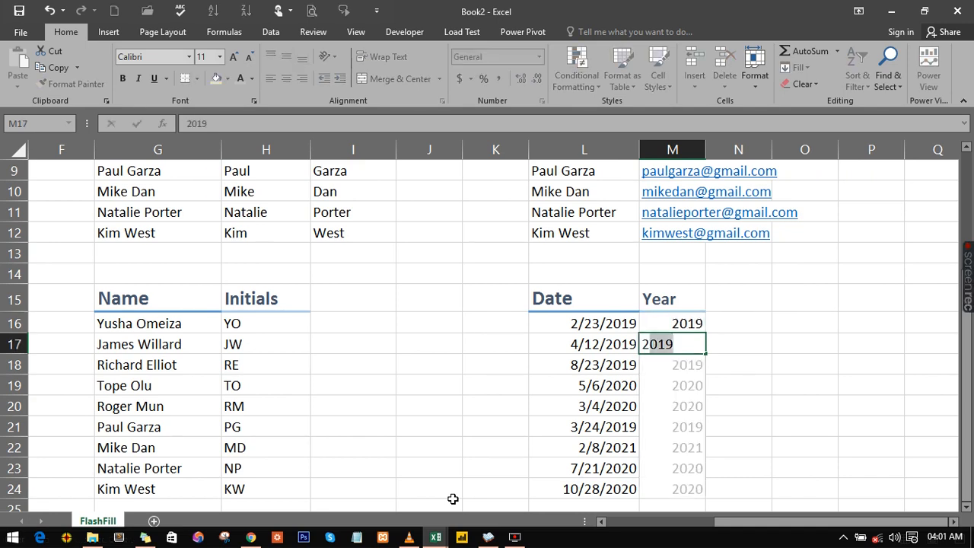
{"action": "key", "text": "Return"}
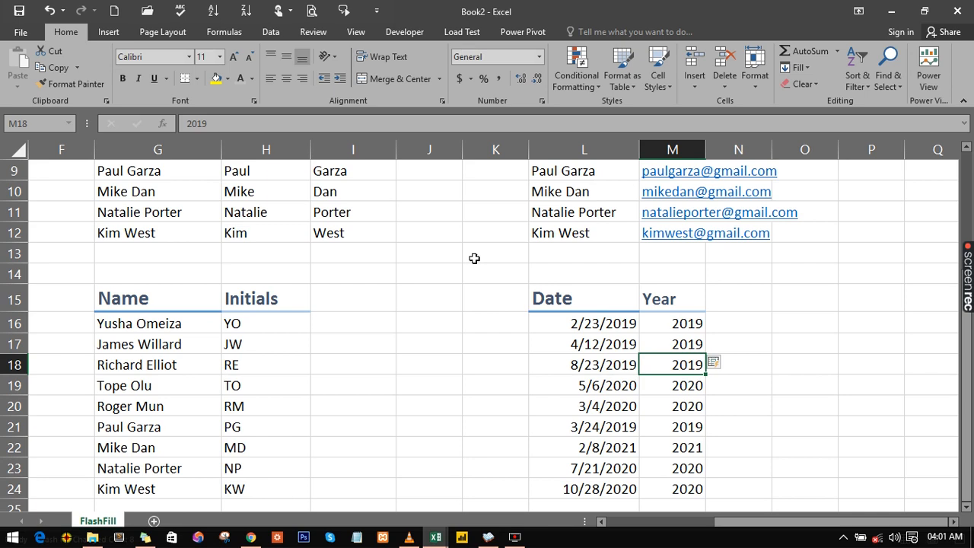
{"action": "left_click", "coordinate": [453, 248]}
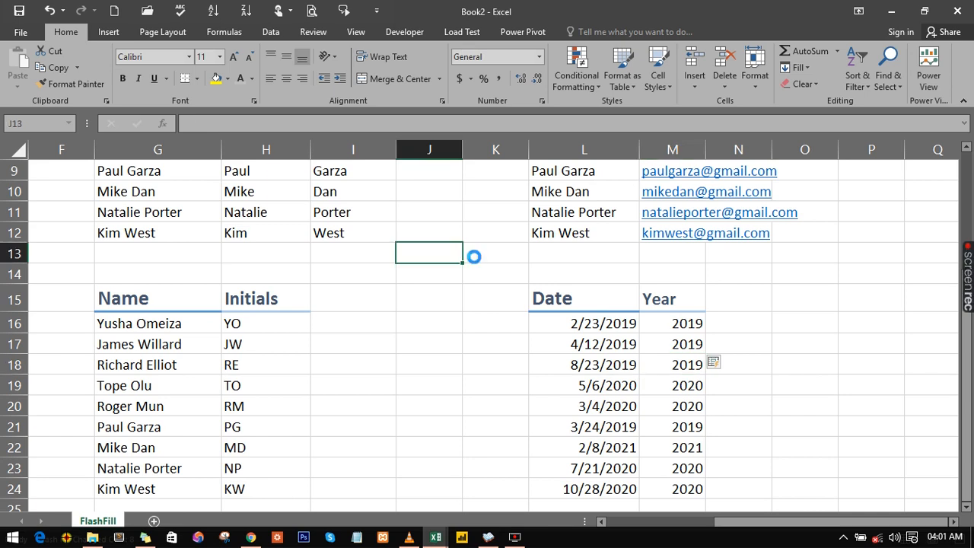
{"action": "scroll", "coordinate": [473, 257], "scroll_direction": "down", "scroll_amount": 4}
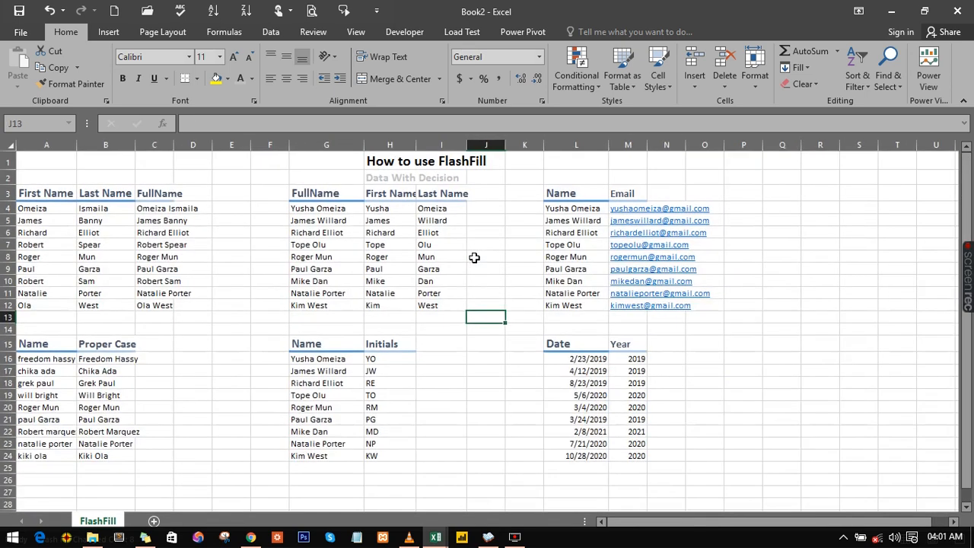
{"action": "scroll", "coordinate": [474, 257], "scroll_direction": "up", "scroll_amount": 1}
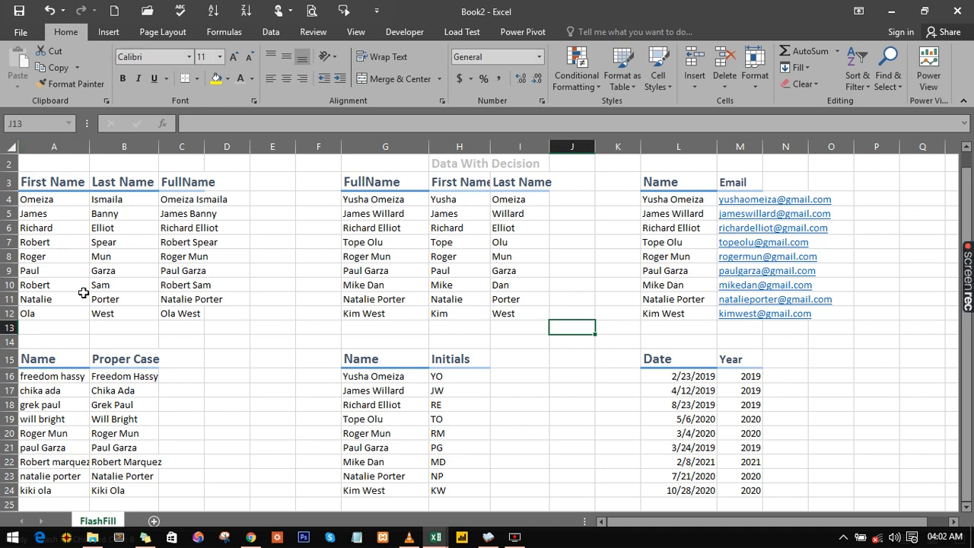
{"action": "left_click", "coordinate": [171, 205]}
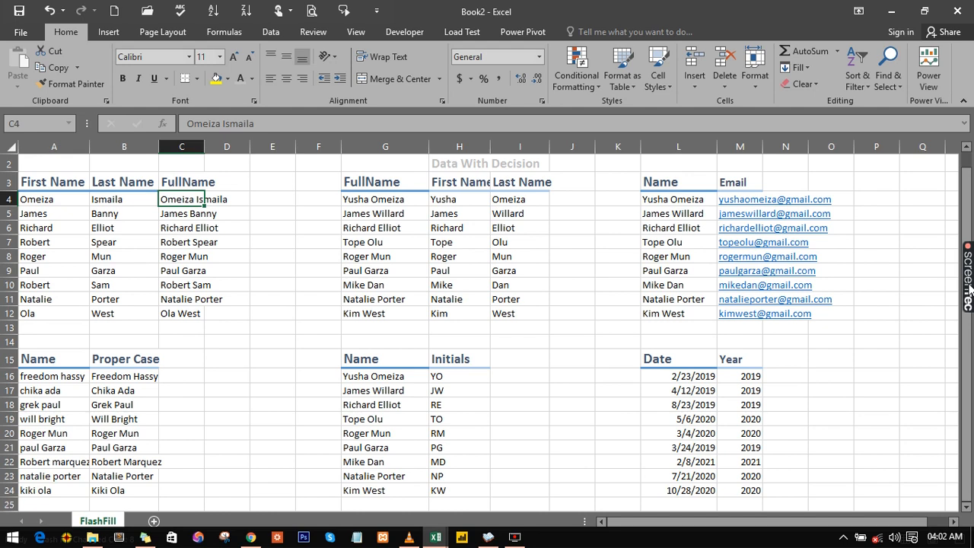
{"action": "left_click", "coordinate": [515, 538]}
{"action": "left_click", "coordinate": [517, 544]}
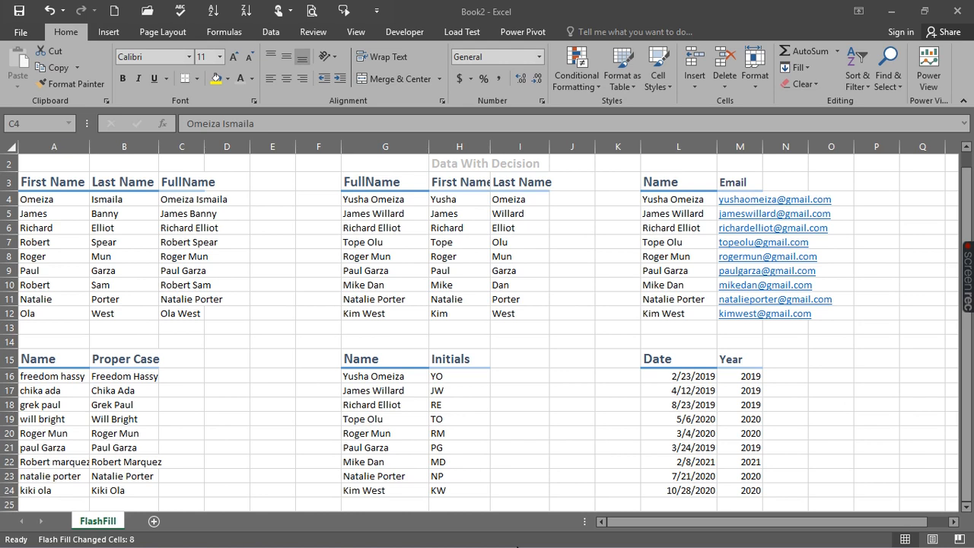